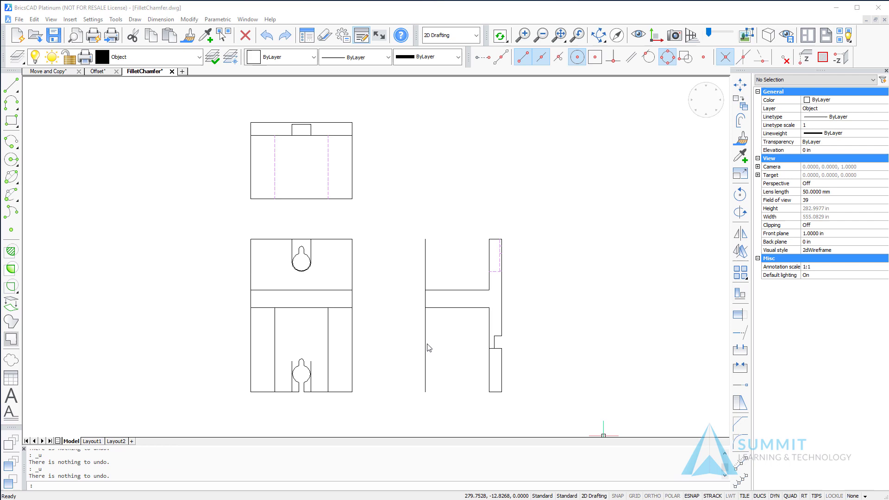
# Join the side view's upright to the flange's top edge in a sharp corner.
pyautogui.click(741, 446)
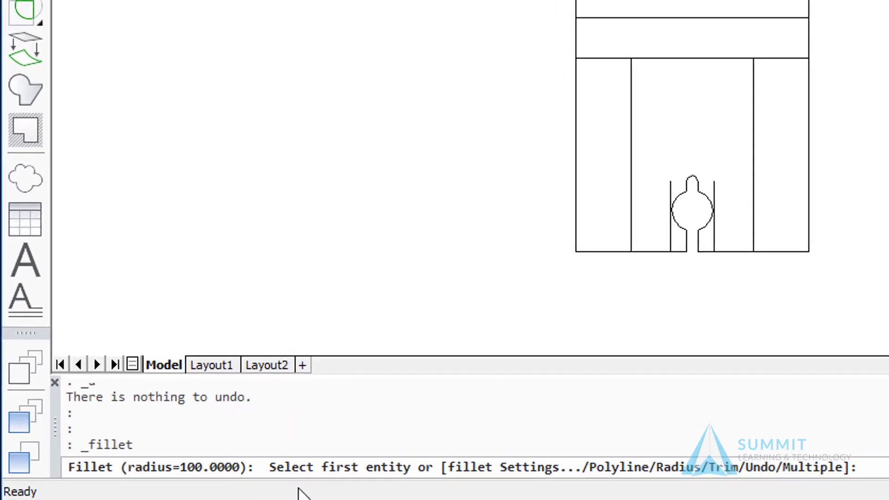
pyautogui.moveTo(254, 467); pyautogui.dragTo(67, 467)
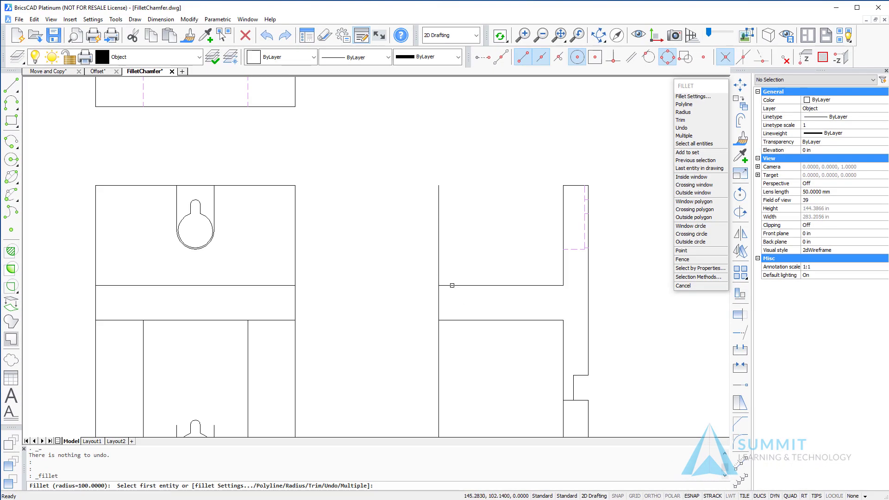
pyautogui.click(451, 284)
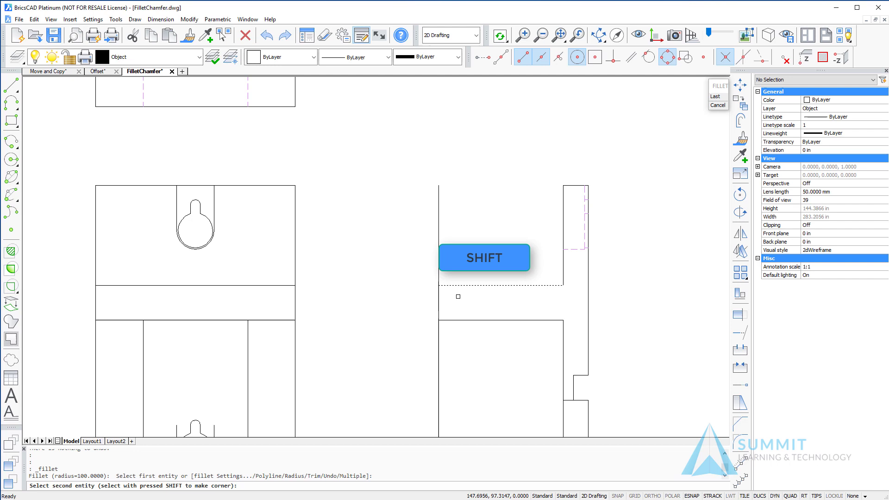
pyautogui.keyDown('shift'); pyautogui.click(440, 299); pyautogui.keyUp('shift')
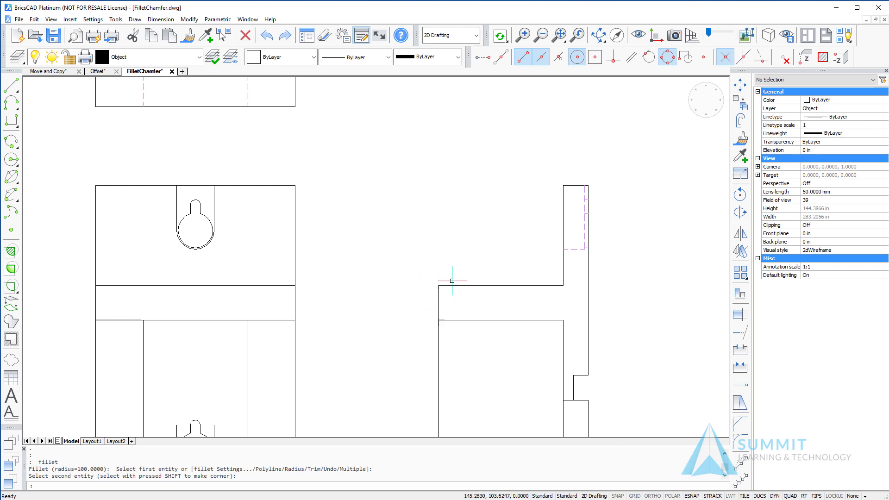
# Join the upright to the flange's bottom edge in a sharp corner as well.
pyautogui.press('Return')
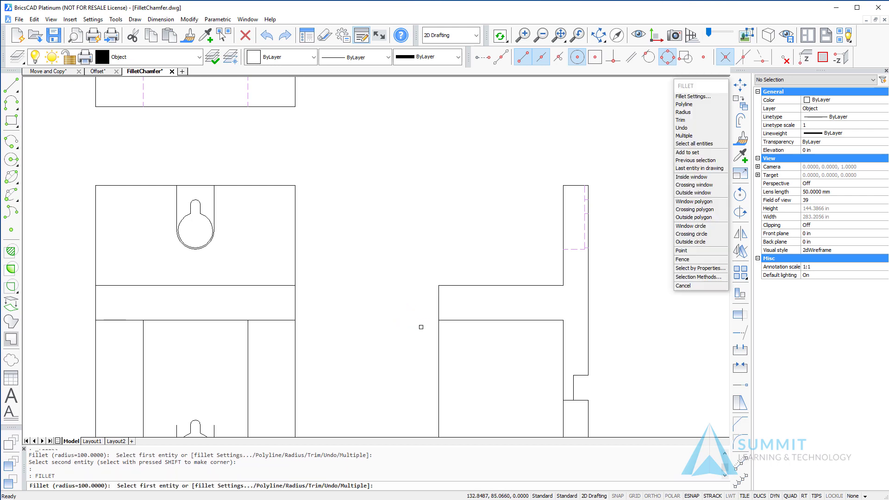
pyautogui.click(456, 320)
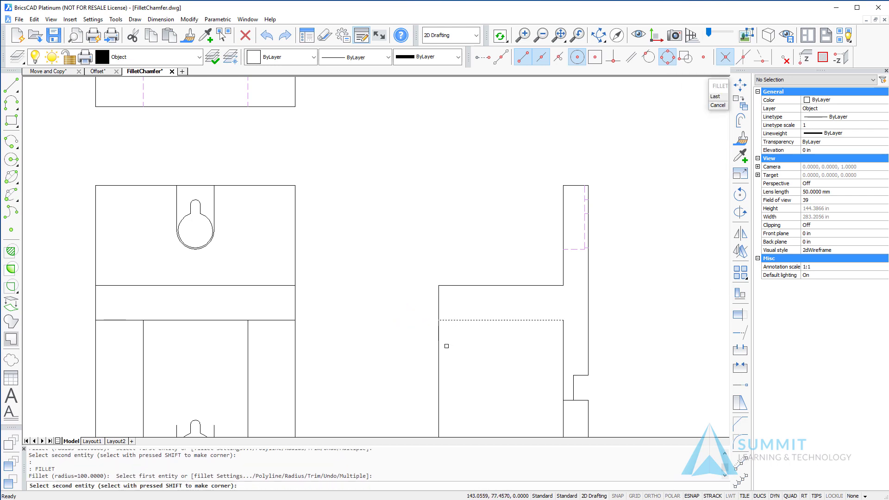
pyautogui.press('shift')
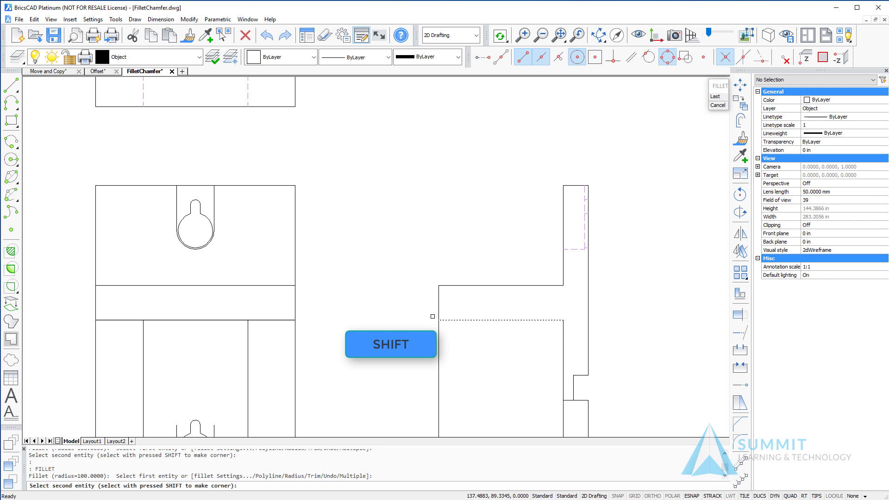
pyautogui.keyDown('shift'); pyautogui.click(437, 313); pyautogui.keyUp('shift')
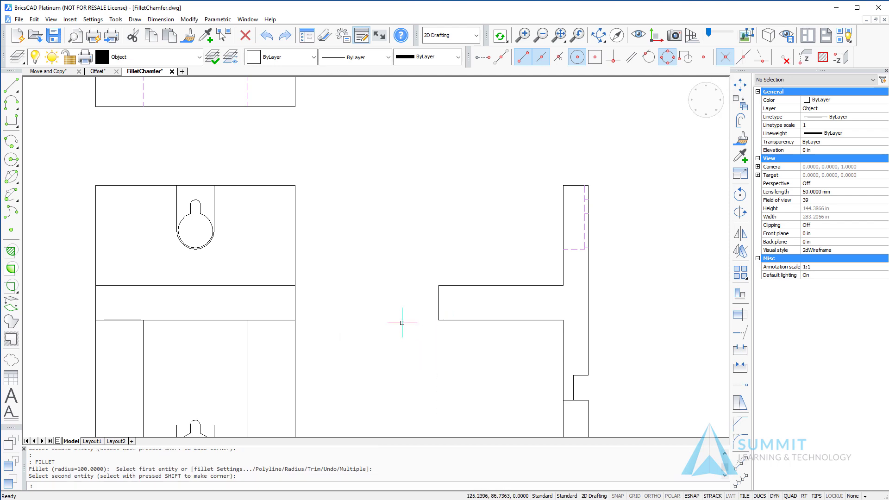
# Set the fillet radius to 10 and round the top view's bottom-right corner.
pyautogui.scroll(-5, 357, 255)
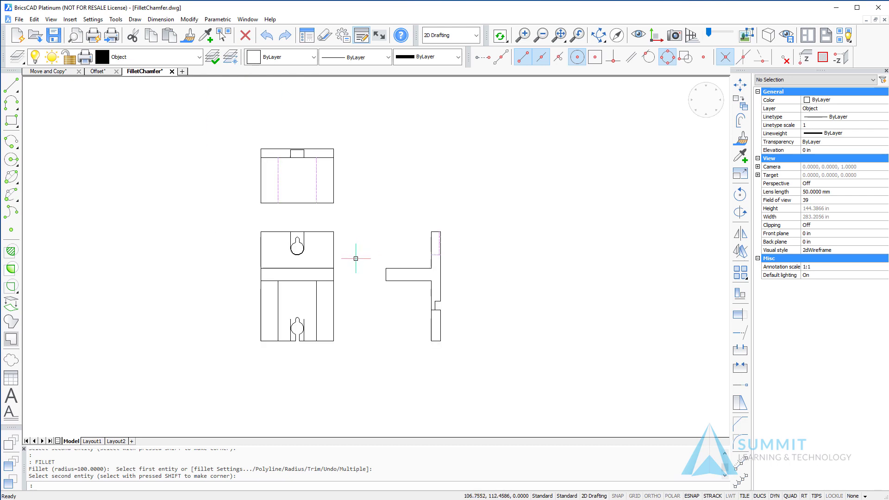
pyautogui.rightClick(367, 217)
pyautogui.click(375, 232)
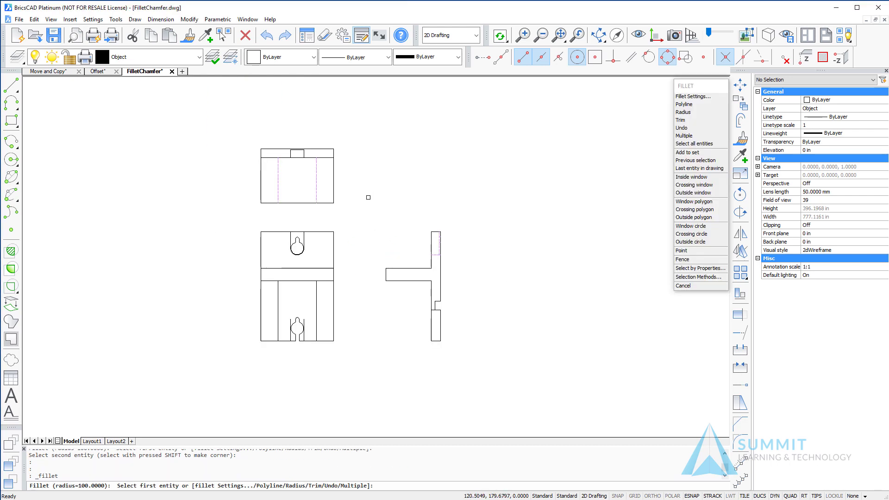
pyautogui.click(683, 112)
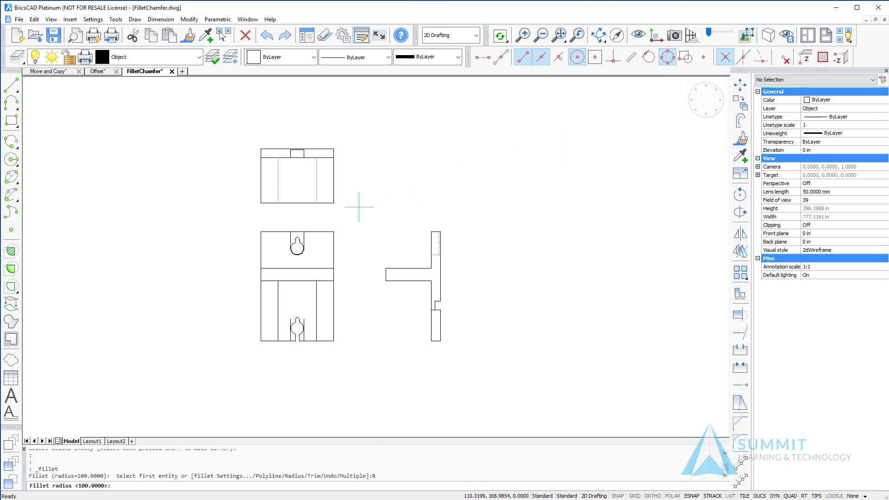
pyautogui.write('10')
pyautogui.press('Return')
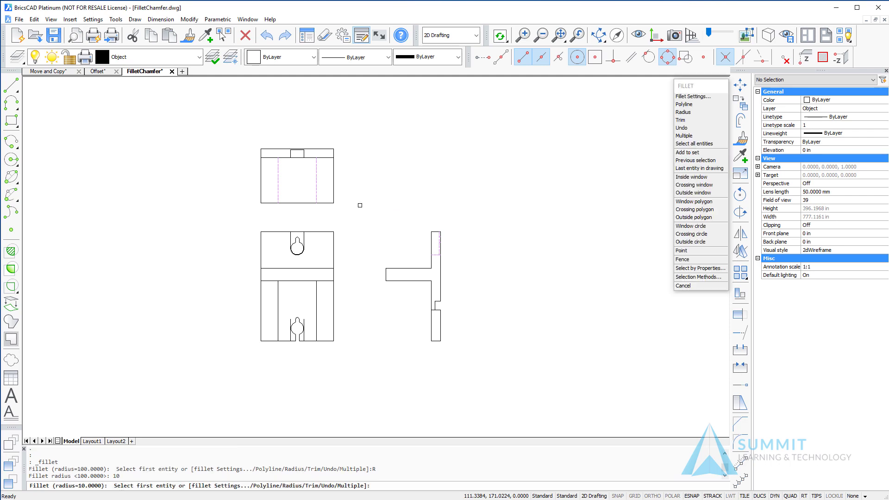
pyautogui.click(333, 194)
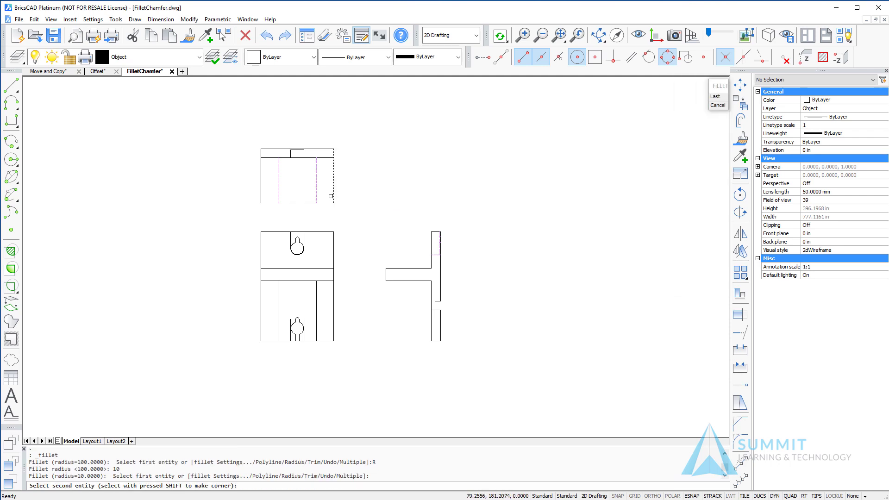
pyautogui.click(323, 203)
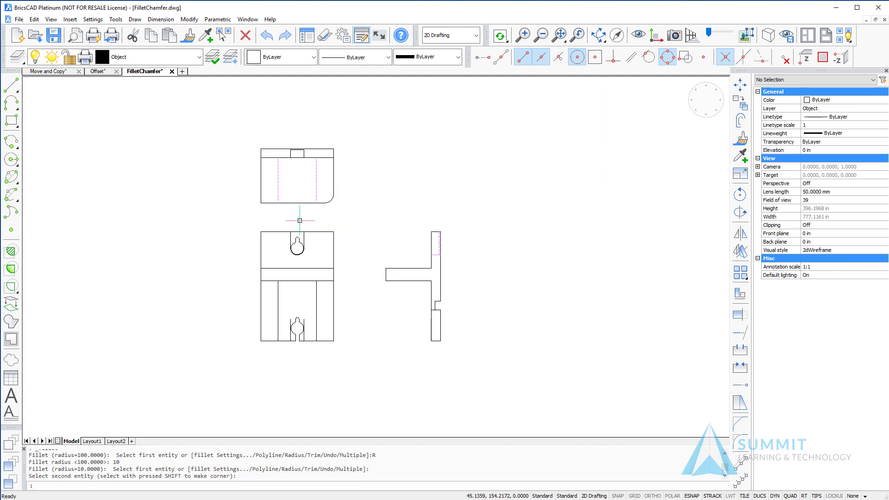
pyautogui.scroll(3, 301, 220)
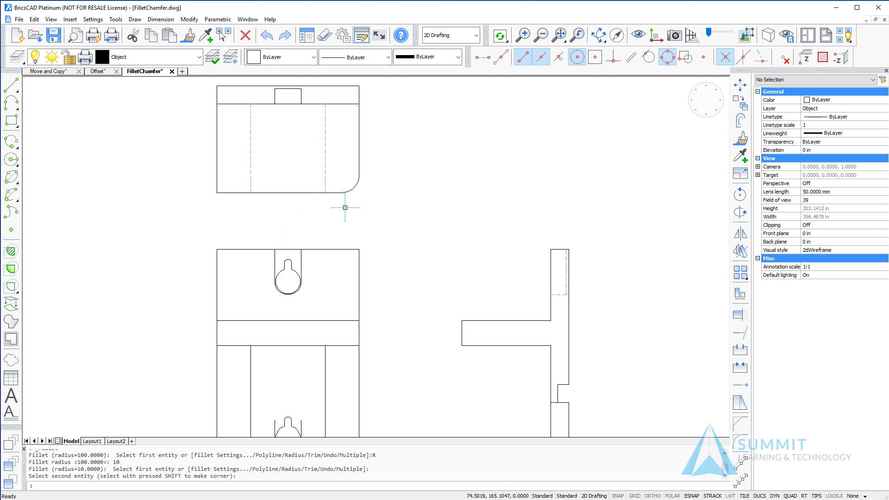
# Using No trim and radius 50, arc the flange's bottom edge into the upright.
pyautogui.moveTo(343, 204)
pyautogui.mouseDown(button='middle')
pyautogui.moveTo(299, 203)
pyautogui.moveTo(265, 183)
pyautogui.mouseUp(button='middle')
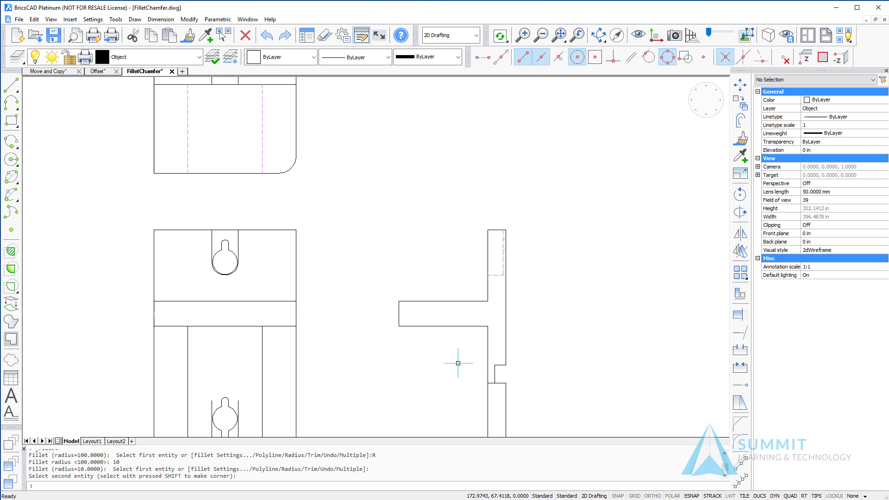
pyautogui.moveTo(454, 358); pyautogui.dragTo(430, 309, button='middle')
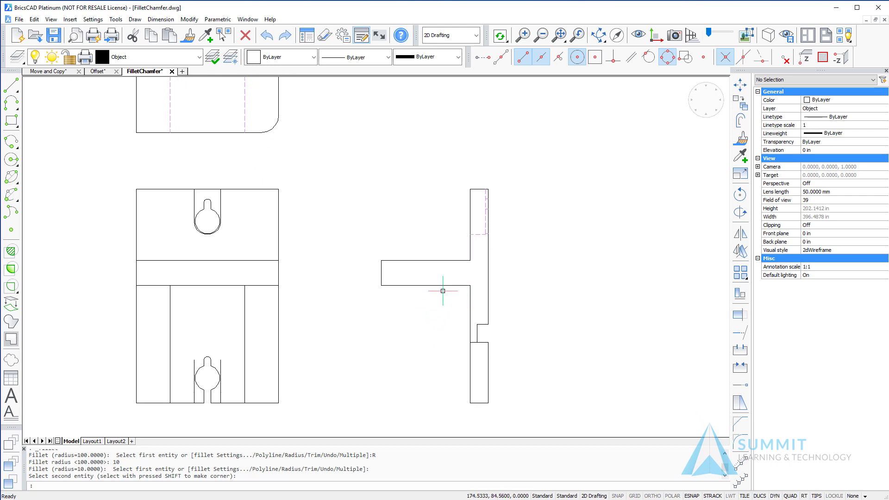
pyautogui.rightClick(594, 191)
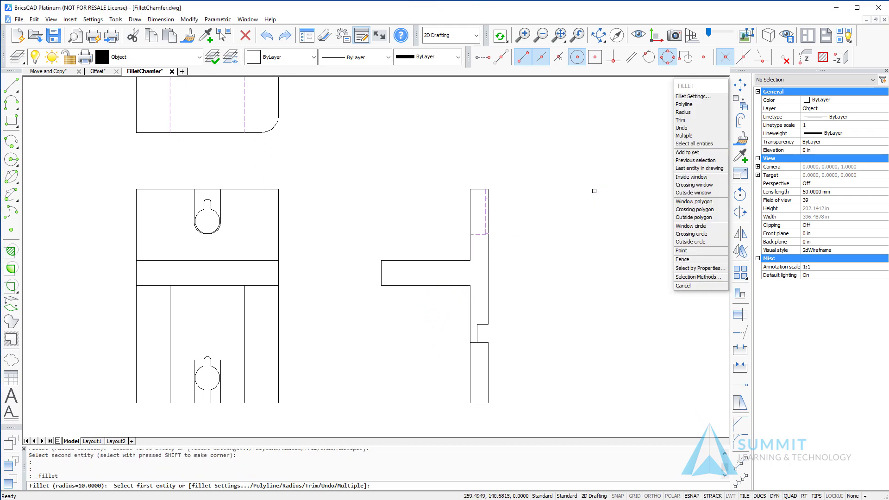
pyautogui.click(691, 119)
pyautogui.click(718, 104)
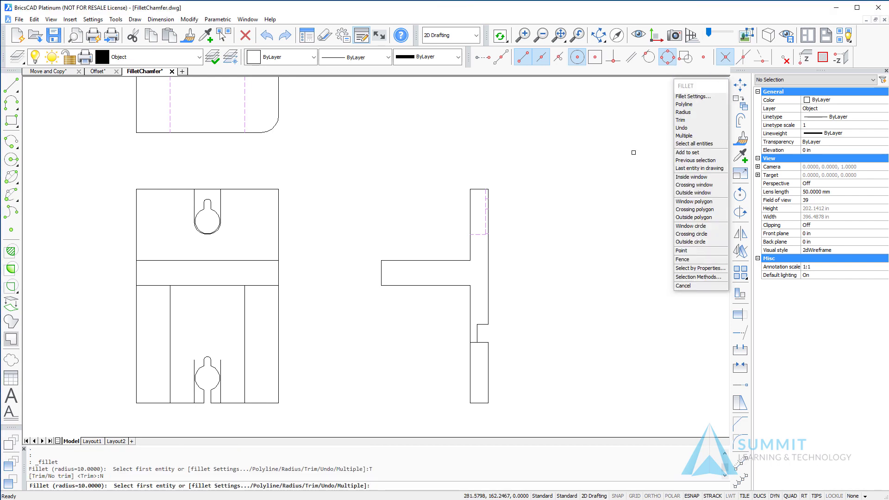
pyautogui.click(691, 113)
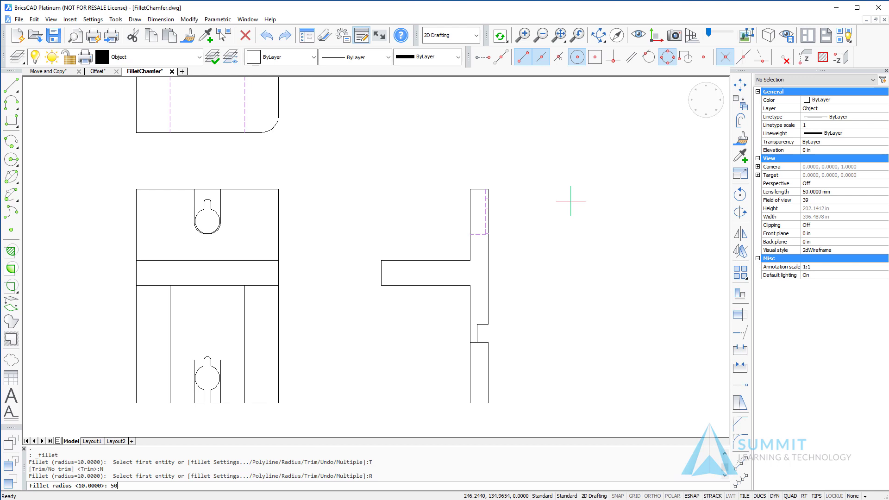
pyautogui.press('Return')
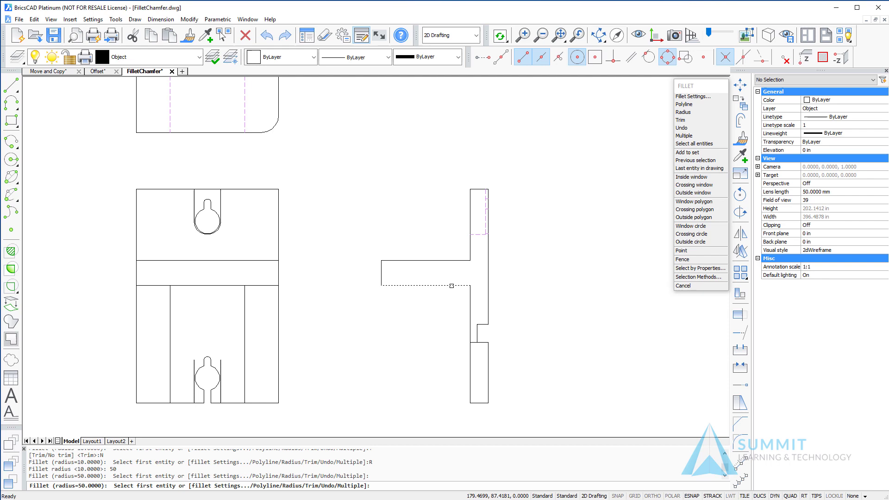
pyautogui.click(456, 285)
pyautogui.click(470, 301)
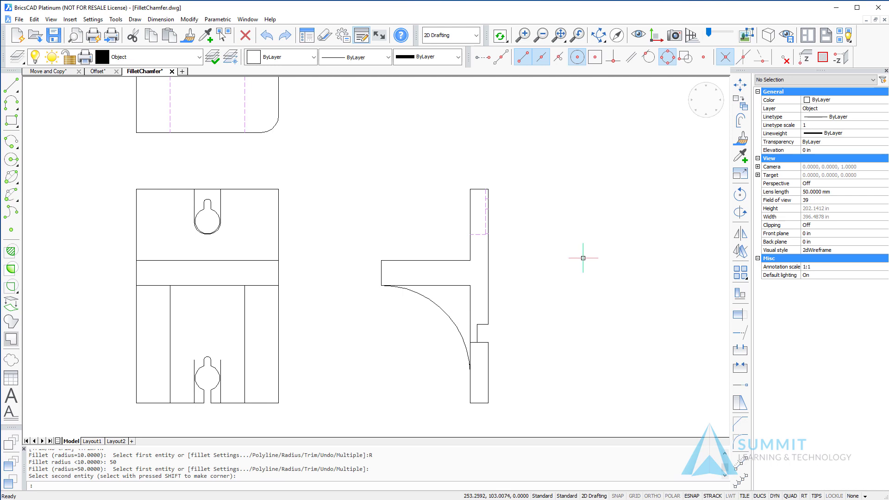
# Switch Fillet back to Trim with radius 10 and round the flange-to-upright corner.
pyautogui.press('Return')
pyautogui.rightClick(670, 185)
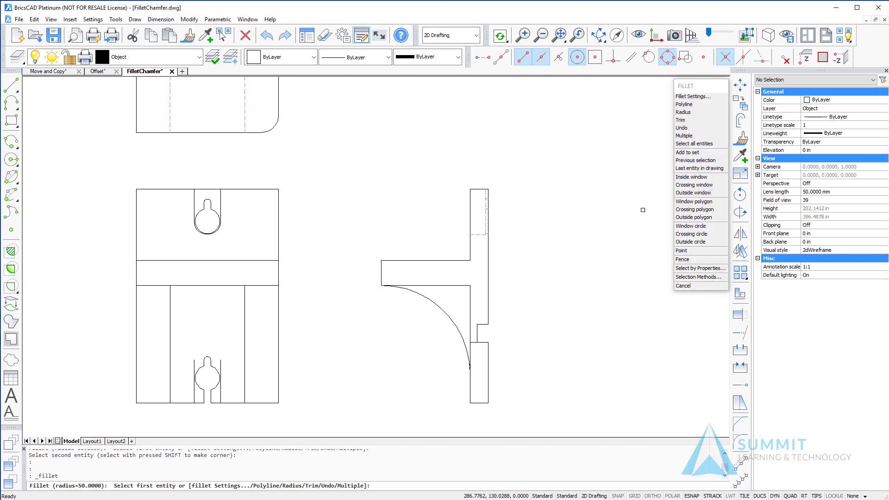
pyautogui.click(680, 120)
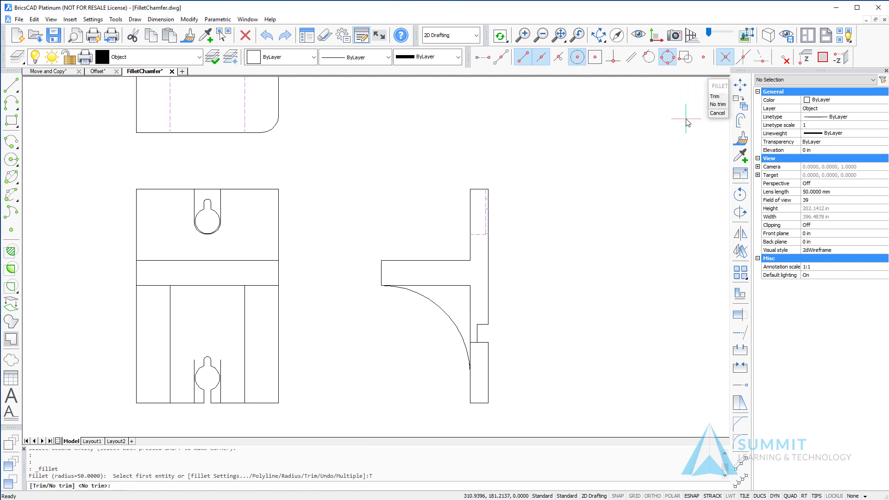
pyautogui.click(718, 99)
pyautogui.rightClick(670, 137)
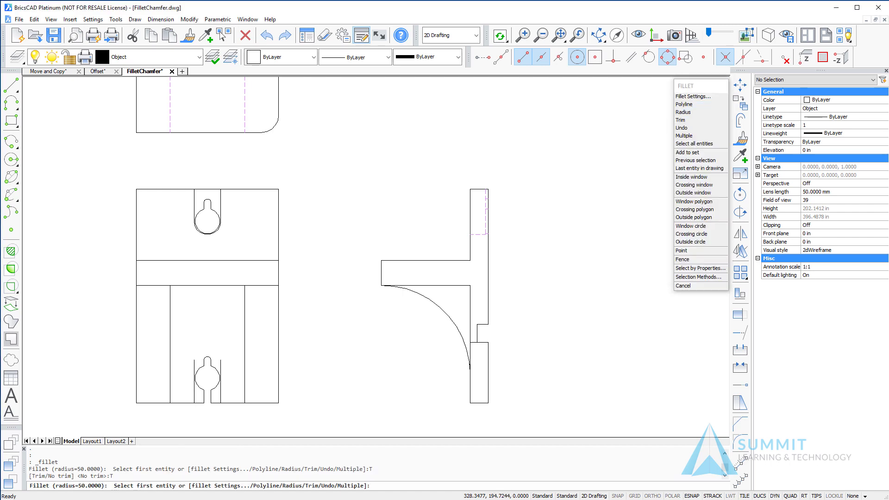
pyautogui.click(692, 113)
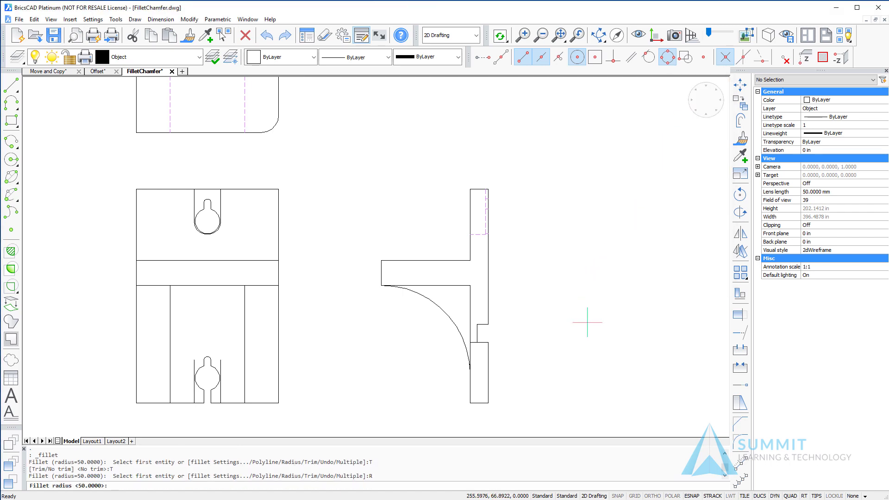
pyautogui.write('10')
pyautogui.press('Return')
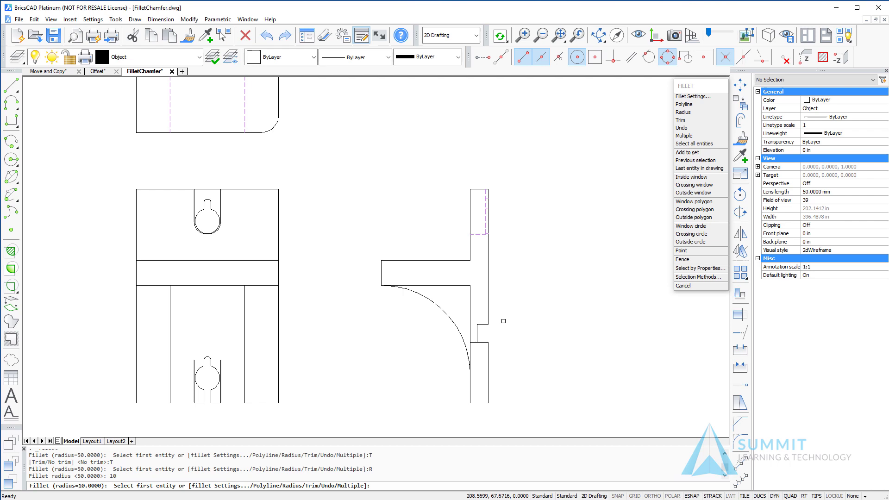
pyautogui.click(462, 286)
pyautogui.click(470, 296)
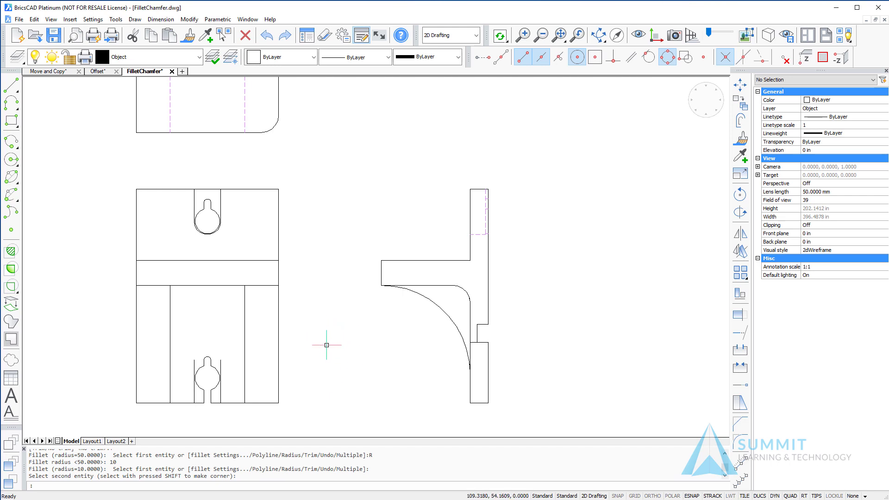
pyautogui.rightClick(562, 223)
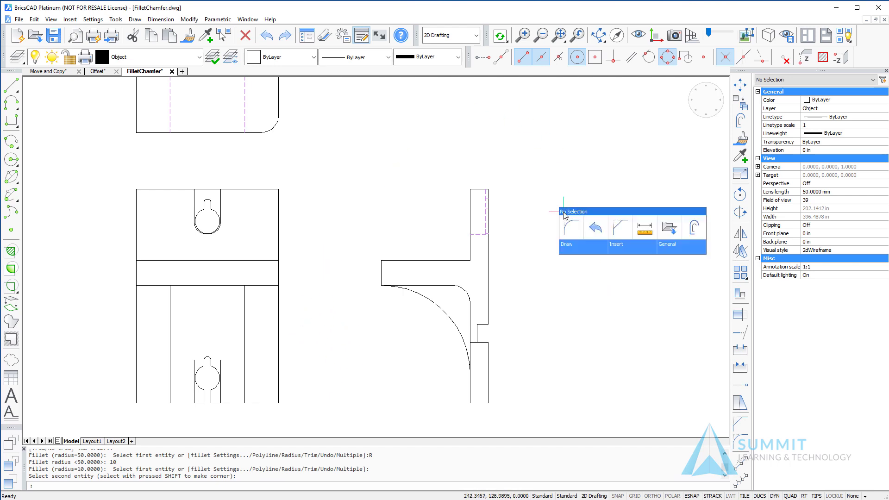
# Fillet the front view's rectangular polyline outline at radius 5, rounding all four corners.
pyautogui.click(667, 227)
pyautogui.rightClick(667, 227)
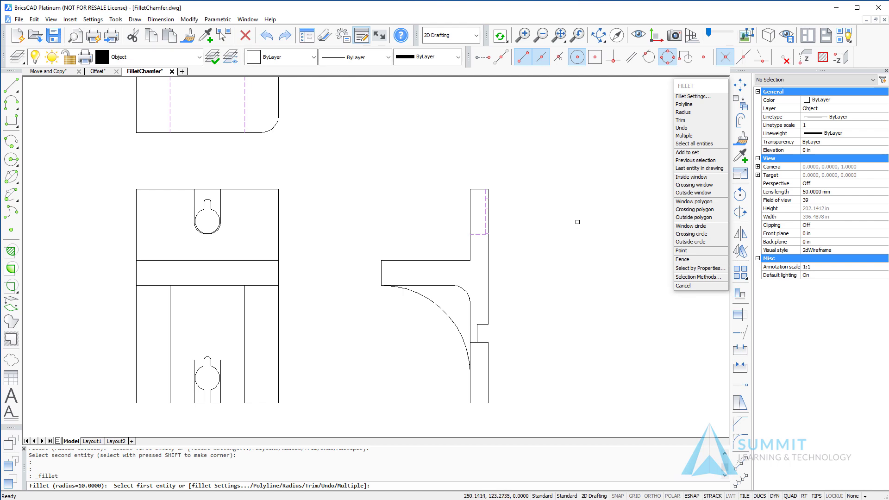
pyautogui.click(686, 112)
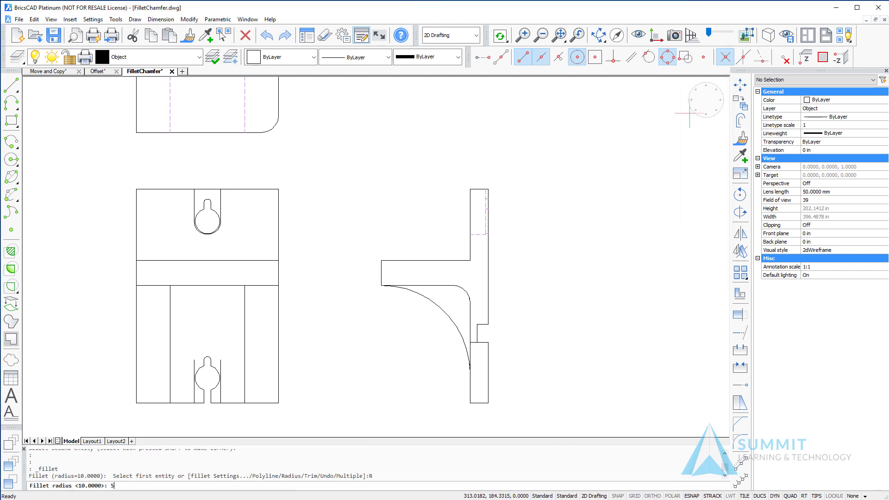
pyautogui.press('Return')
pyautogui.rightClick(689, 112)
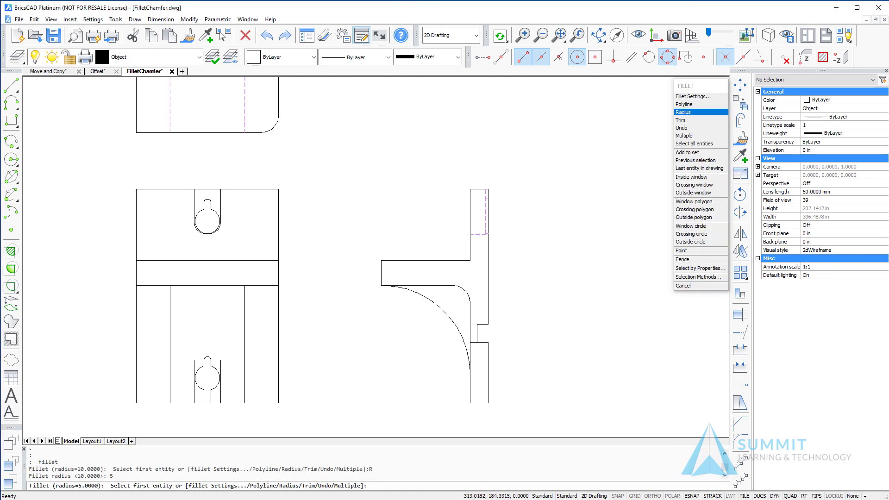
pyautogui.click(684, 104)
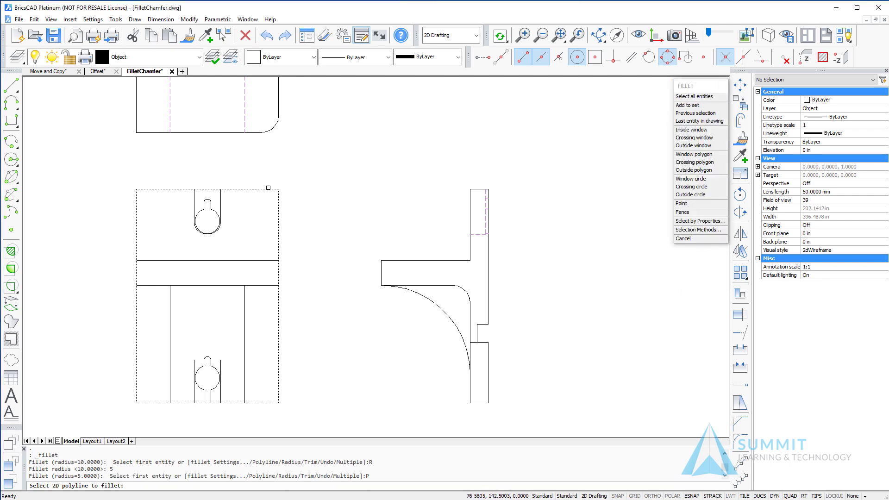
pyautogui.click(267, 189)
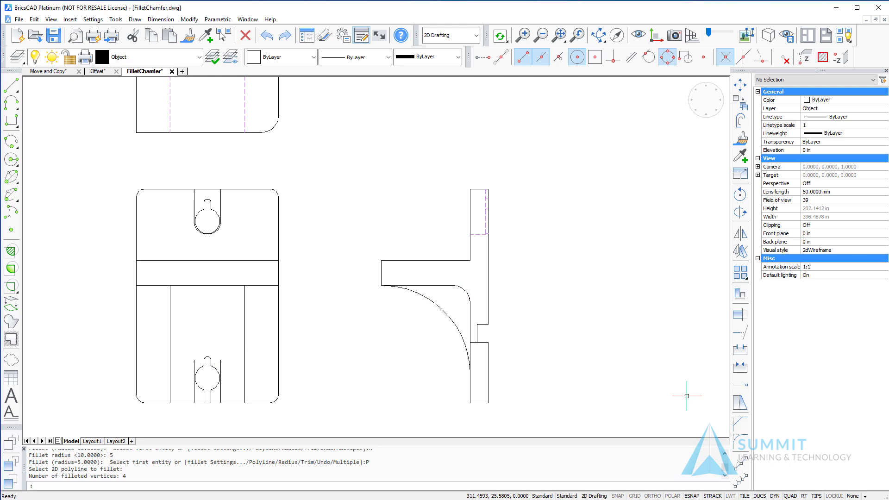
# Fillet the two side lines of the lower keyhole slot into an arched top.
pyautogui.rightClick(603, 174)
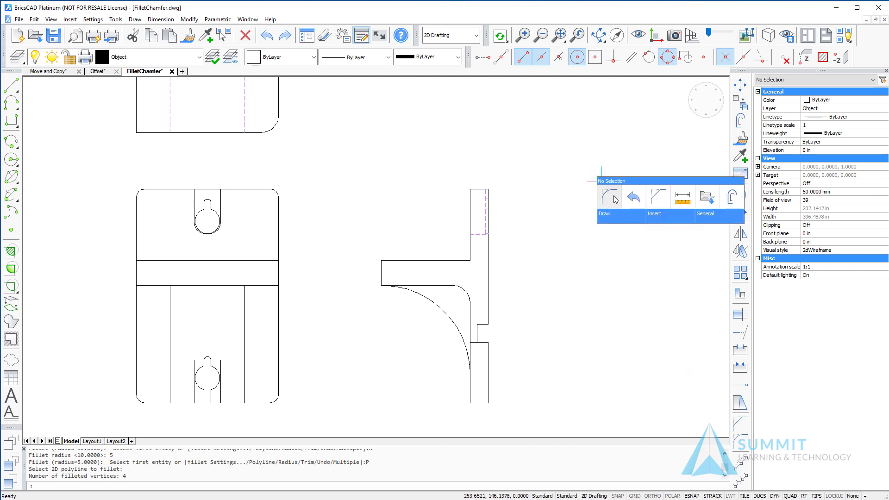
pyautogui.click(662, 185)
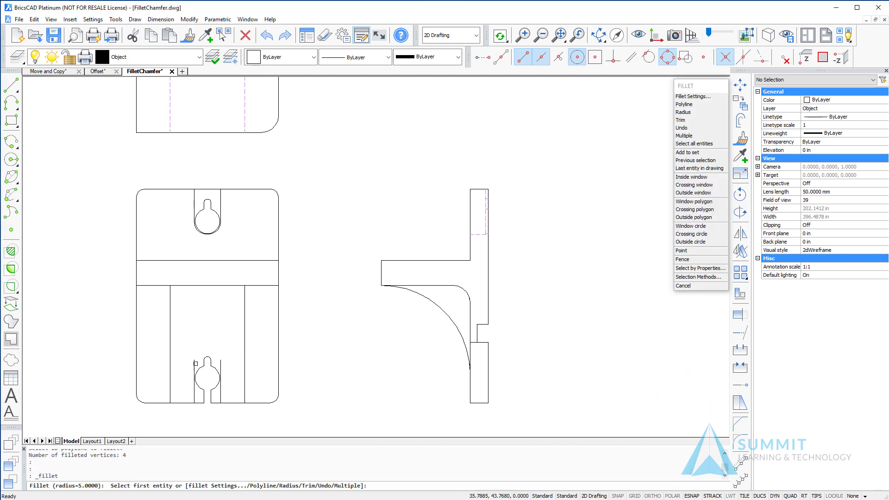
pyautogui.click(195, 364)
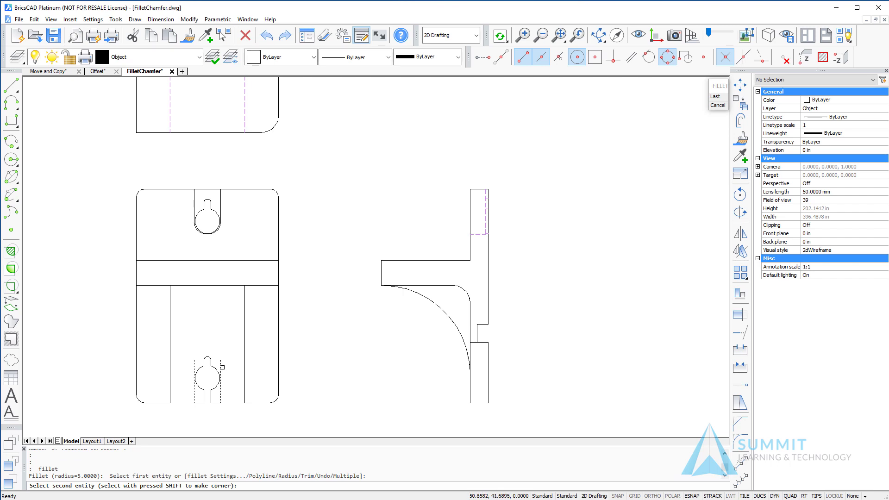
pyautogui.click(219, 366)
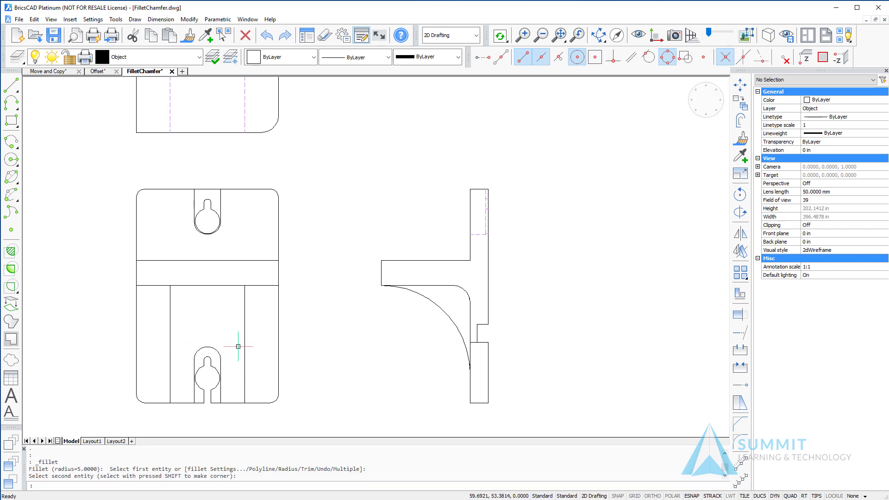
pyautogui.hotkey('ctrl', 'z')
pyautogui.hotkey('ctrl', 'y')
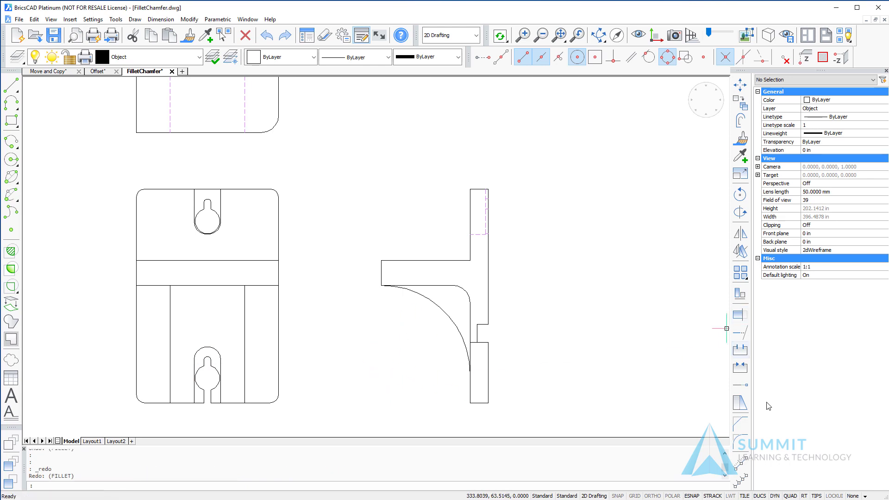
# Begin another fillet on the side view's notch line.
pyautogui.click(740, 444)
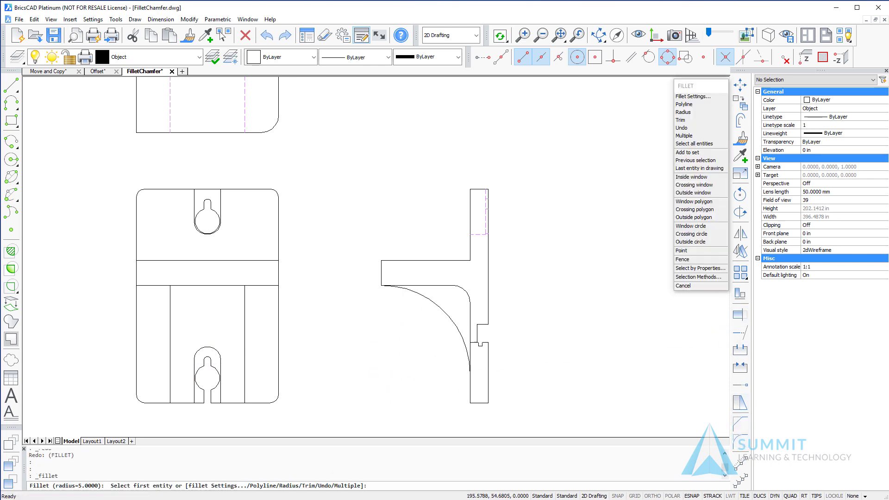
pyautogui.click(477, 335)
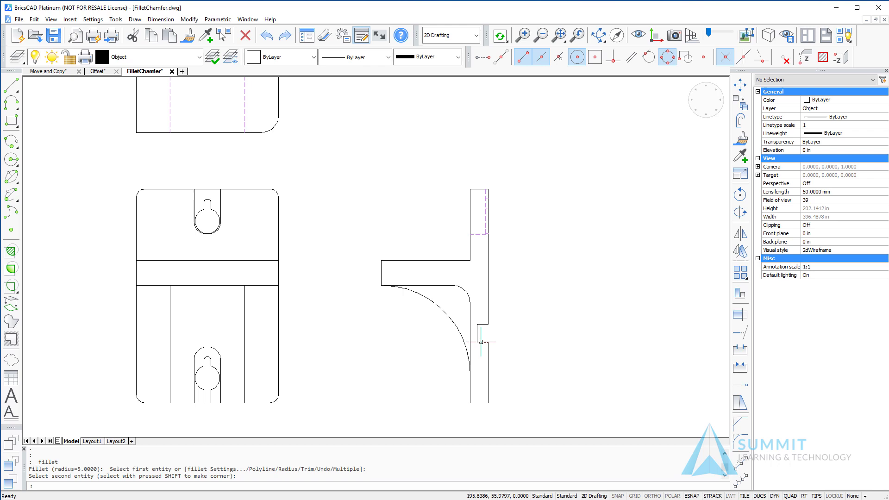
pyautogui.scroll(5, 211, 399)
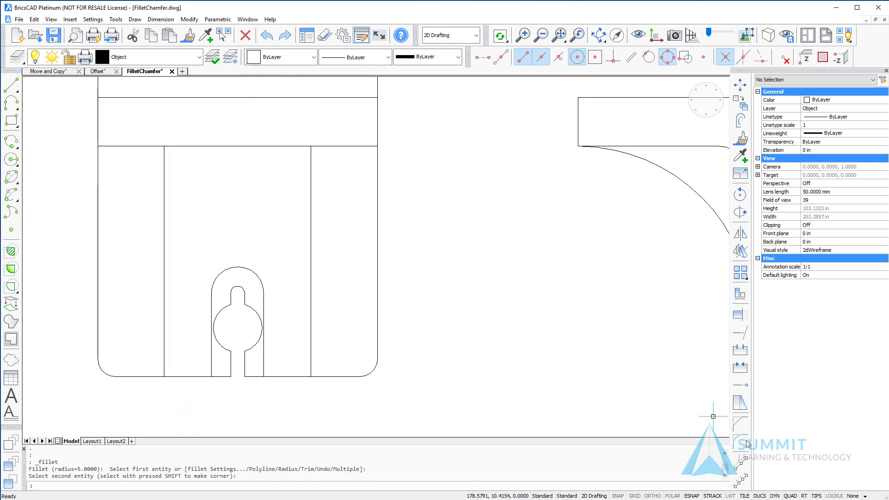
# Set the chamfer distances to 3 and 5.
pyautogui.click(740, 425)
pyautogui.click(685, 120)
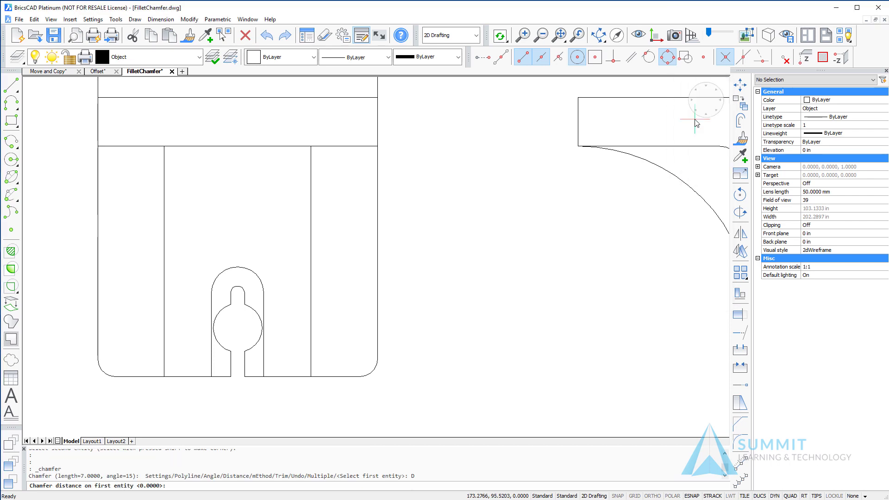
pyautogui.write('3')
pyautogui.press('Return')
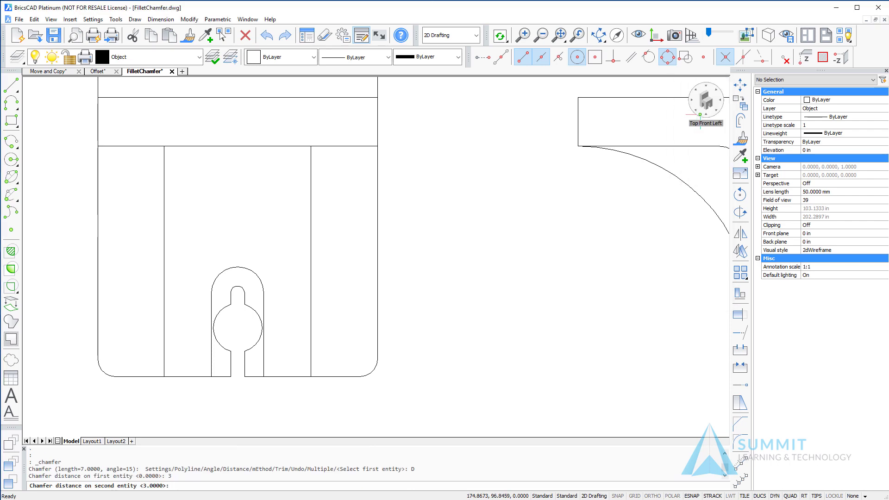
pyautogui.write('5')
pyautogui.press('Return')
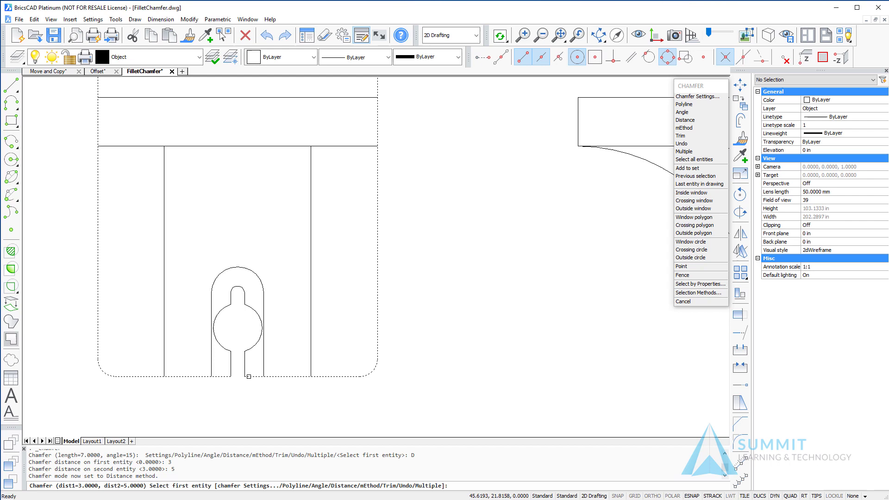
# Chamfer the lower slot's left and right bottom corners against the bottom edge.
pyautogui.click(248, 378)
pyautogui.click(244, 363)
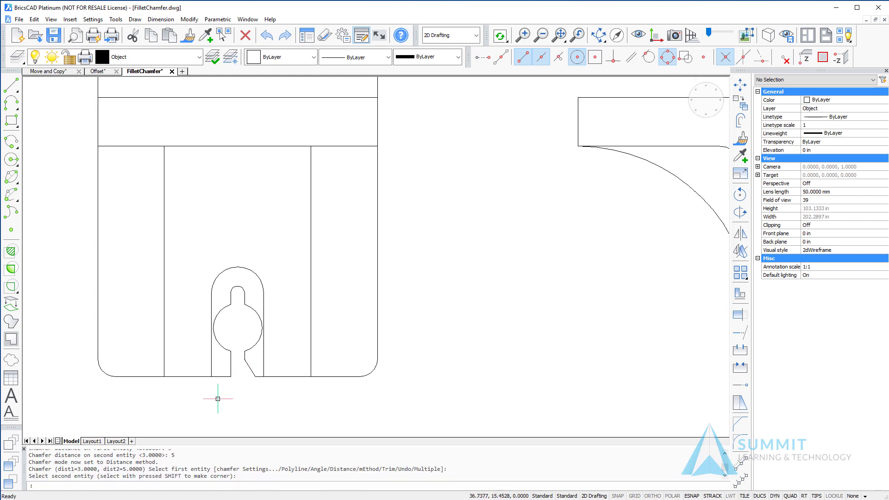
pyautogui.click(217, 376)
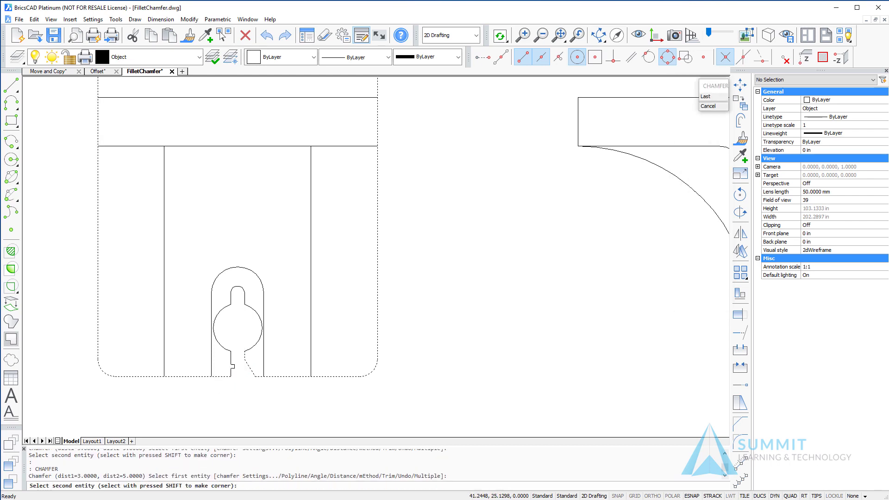
pyautogui.click(231, 362)
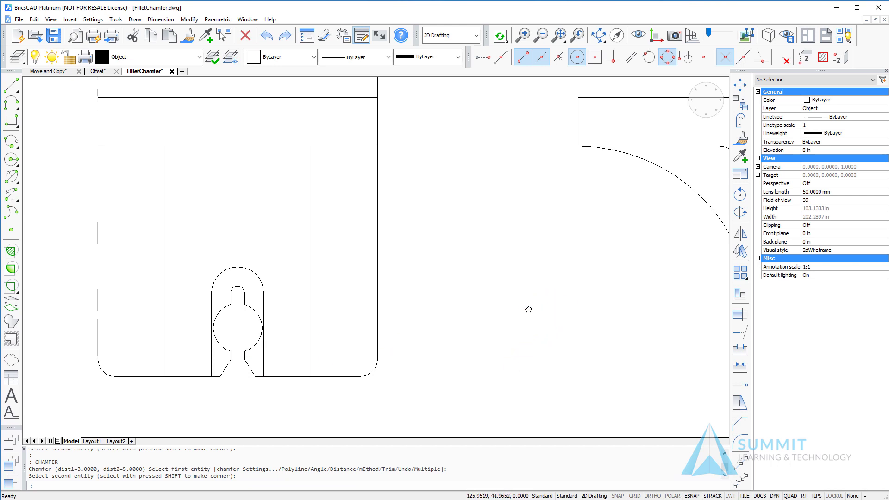
# Switch Chamfer to the angle method with length 5 and angle 18 degrees.
pyautogui.moveTo(526, 308); pyautogui.dragTo(293, 307, button='middle')
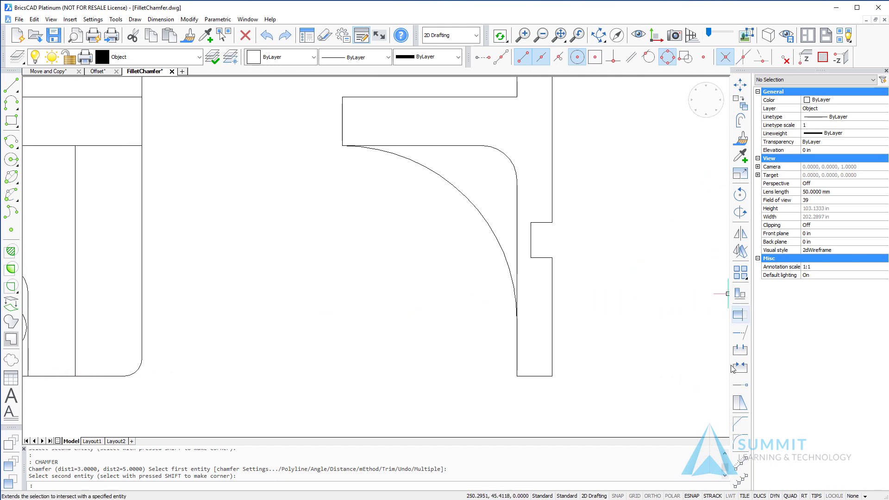
pyautogui.press('Return')
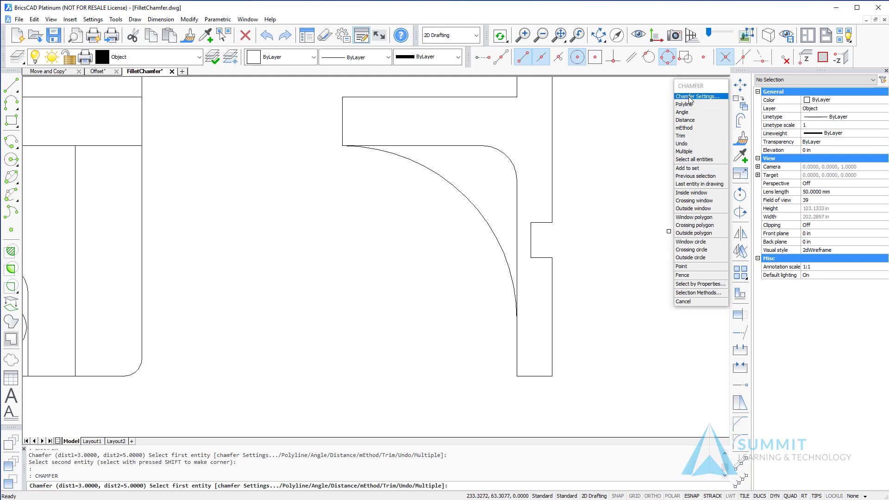
pyautogui.click(686, 113)
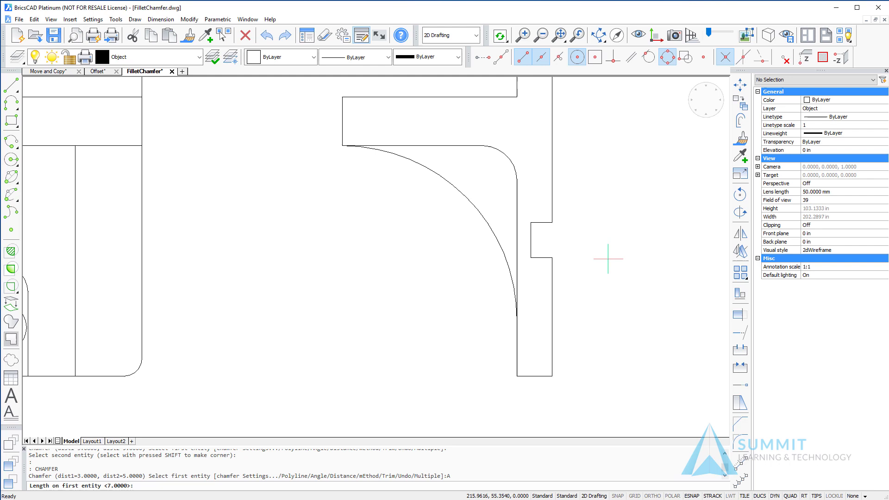
pyautogui.write('5')
pyautogui.press('Return')
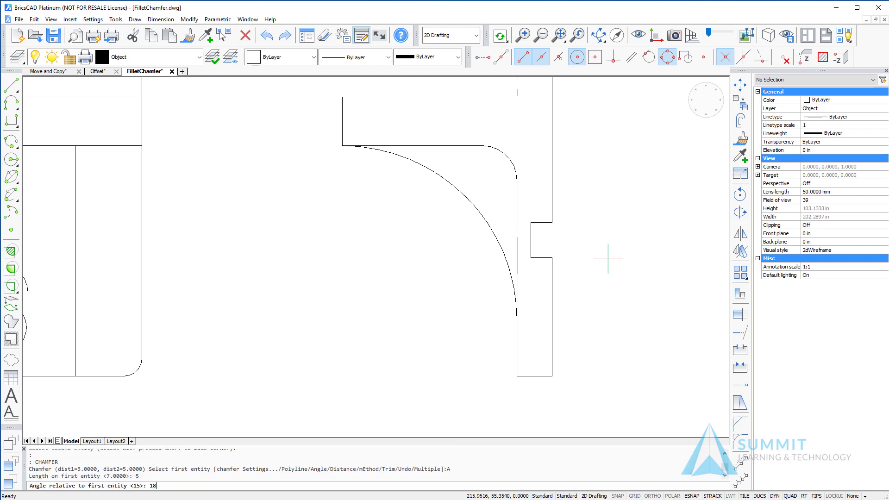
pyautogui.write('18')
pyautogui.press('Return')
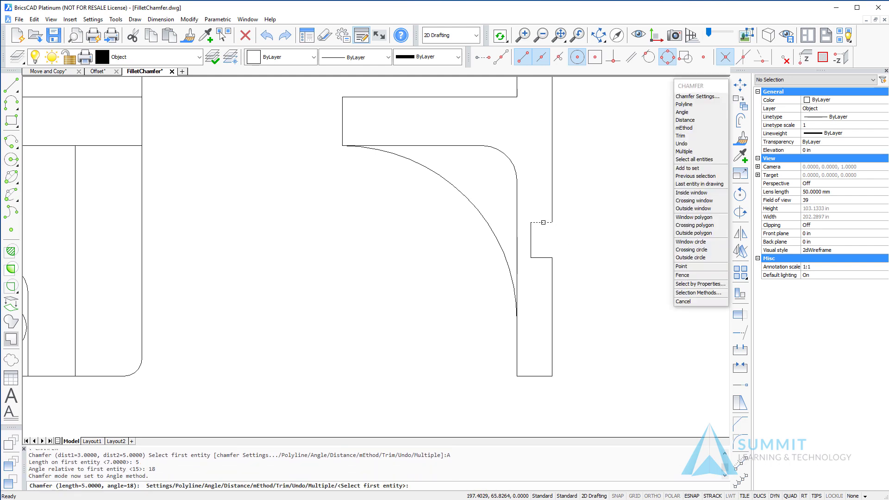
# Chamfer the top and lower corners of the side view's notch.
pyautogui.click(539, 222)
pyautogui.click(553, 212)
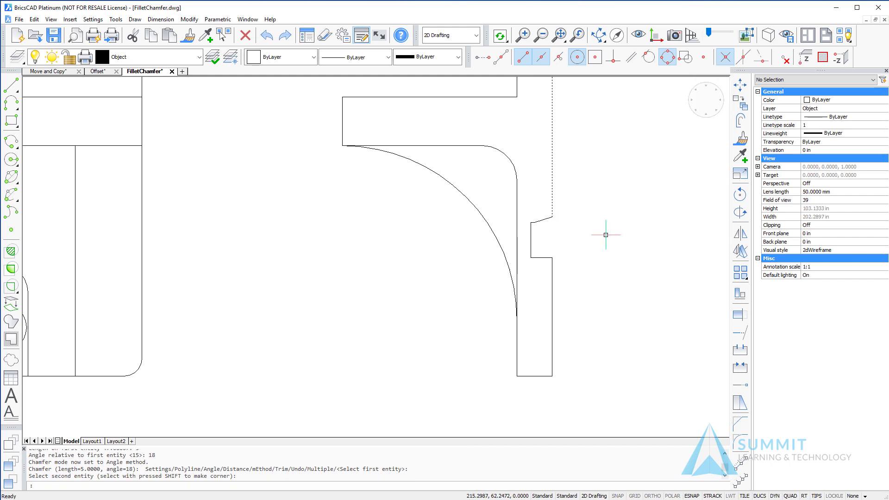
pyautogui.press('Return')
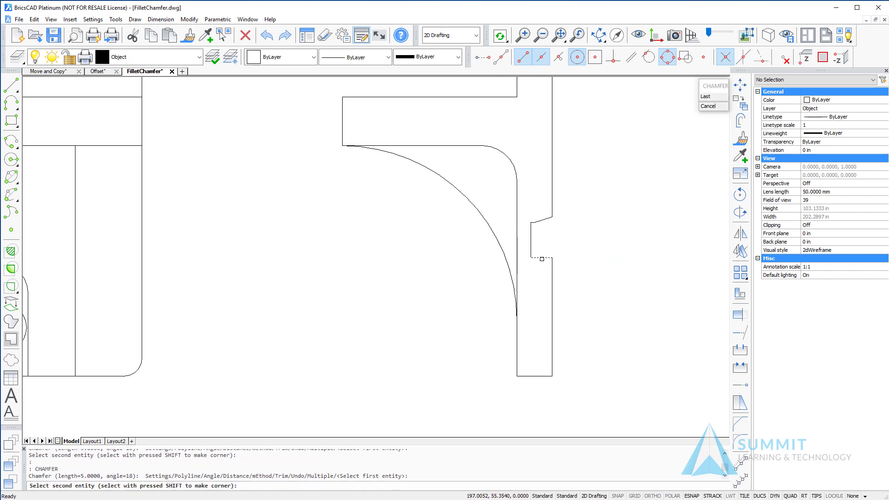
pyautogui.click(553, 272)
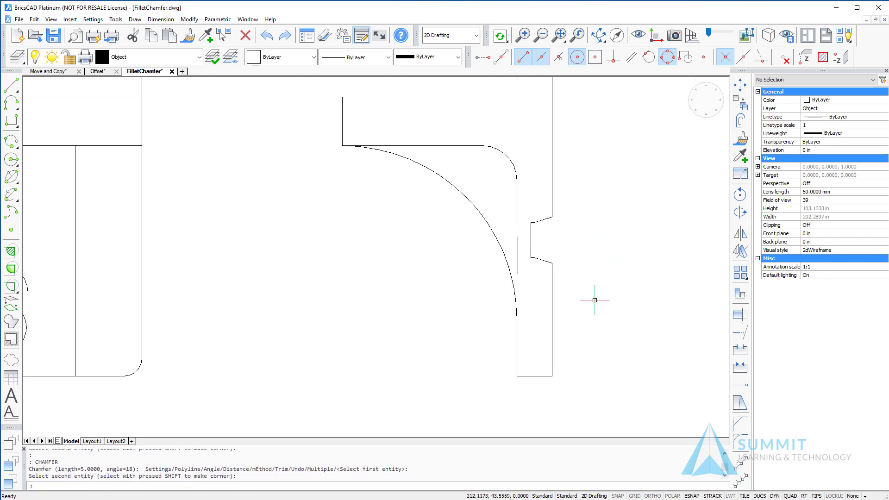
# Zoom to the drawing extents and turn object snaps back on.
pyautogui.click(387, 359)
pyautogui.write('z')
pyautogui.press('Return')
pyautogui.write('e')
pyautogui.press('Return')
pyautogui.click(783, 57)
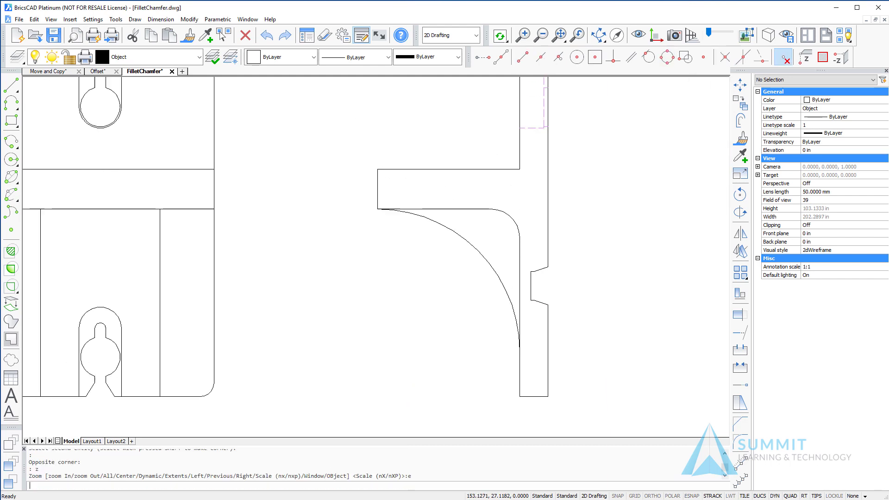
pyautogui.click(783, 57)
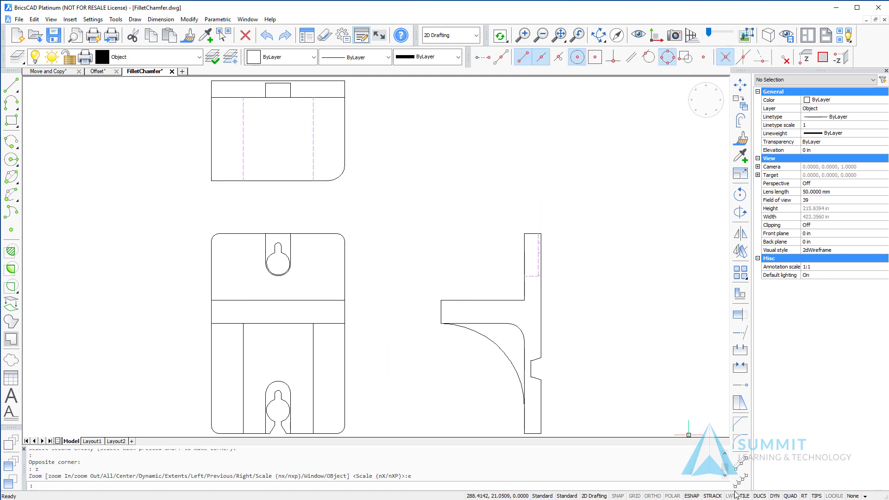